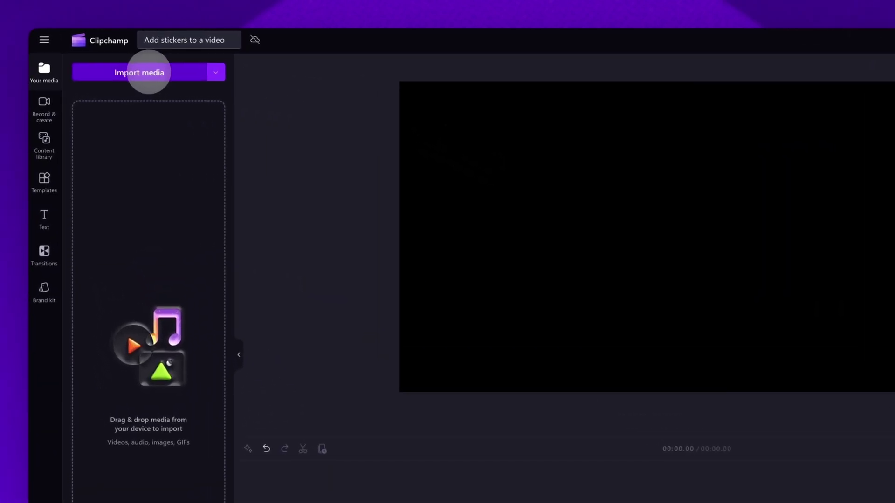
Step: Import My video.mp4 and place it on the timeline, with the playhead near 0:04
{"action": "left_click", "coordinate": [146, 71]}
{"action": "left_click", "coordinate": [349, 150]}
{"action": "left_click", "coordinate": [684, 393]}
{"action": "left_click_drag", "start_coordinate": [156, 105], "coordinate": [301, 409]}
{"action": "left_click", "coordinate": [365, 359]}
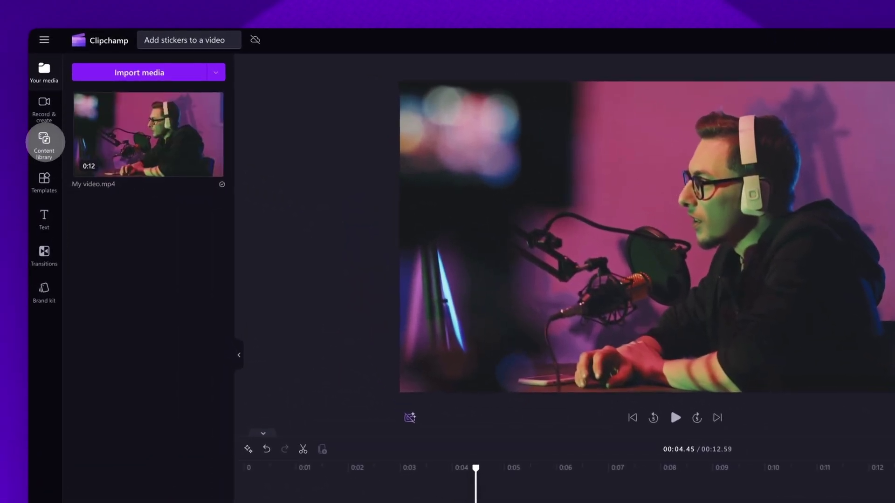
Step: Open the Content library filtered to Visuals > Stickers
{"action": "left_click", "coordinate": [44, 141]}
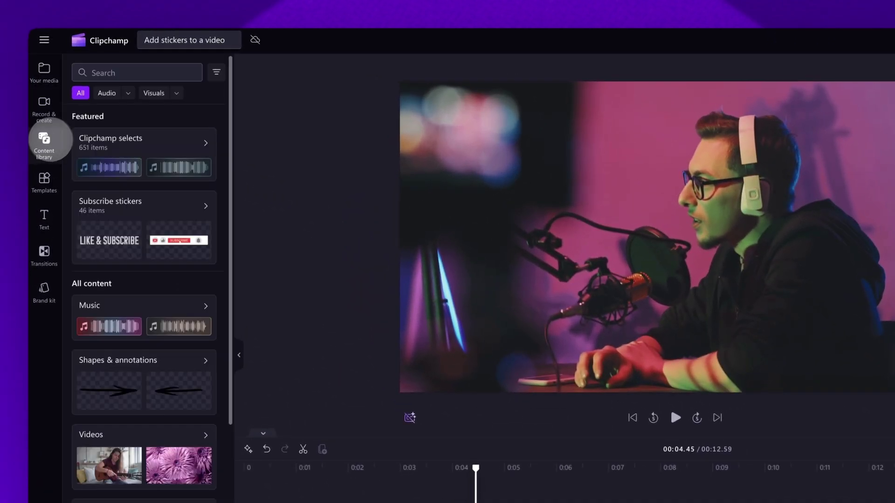
{"action": "left_click", "coordinate": [177, 93]}
{"action": "left_click", "coordinate": [112, 151]}
Step: Search stickers for 'subscribe' and browse the results
{"action": "type", "text": "subscribe"}
{"action": "scroll", "coordinate": [191, 153], "scroll_direction": "down", "scroll_amount": 3}
{"action": "scroll", "coordinate": [191, 153], "scroll_direction": "down", "scroll_amount": 2}
{"action": "scroll", "coordinate": [190, 153], "scroll_direction": "down", "scroll_amount": 2}
{"action": "scroll", "coordinate": [191, 153], "scroll_direction": "up", "scroll_amount": 3}
{"action": "scroll", "coordinate": [190, 153], "scroll_direction": "up", "scroll_amount": 2}
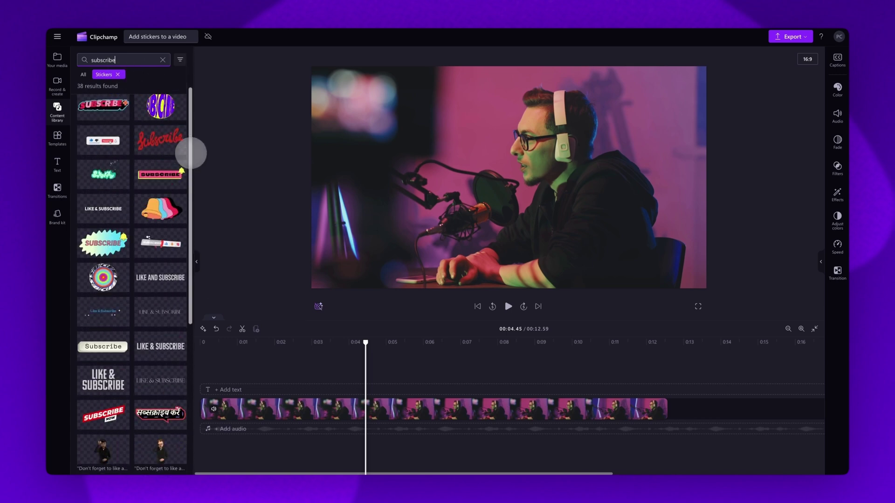
{"action": "scroll", "coordinate": [191, 153], "scroll_direction": "up", "scroll_amount": 3}
Step: Clear the 'subscribe' sticker search and browse all sticker collections
{"action": "left_click", "coordinate": [163, 59]}
{"action": "scroll", "coordinate": [97, 311], "scroll_direction": "down", "scroll_amount": 2}
{"action": "scroll", "coordinate": [97, 311], "scroll_direction": "down", "scroll_amount": 3}
{"action": "scroll", "coordinate": [97, 311], "scroll_direction": "down", "scroll_amount": 3}
{"action": "scroll", "coordinate": [97, 311], "scroll_direction": "down", "scroll_amount": 3}
{"action": "scroll", "coordinate": [165, 120], "scroll_direction": "down", "scroll_amount": 3}
{"action": "scroll", "coordinate": [166, 119], "scroll_direction": "down", "scroll_amount": 3}
{"action": "scroll", "coordinate": [166, 120], "scroll_direction": "down", "scroll_amount": 2}
{"action": "scroll", "coordinate": [165, 119], "scroll_direction": "up", "scroll_amount": 5}
{"action": "scroll", "coordinate": [165, 119], "scroll_direction": "up", "scroll_amount": 3}
{"action": "scroll", "coordinate": [166, 119], "scroll_direction": "up", "scroll_amount": 2}
{"action": "scroll", "coordinate": [166, 120], "scroll_direction": "up", "scroll_amount": 2}
{"action": "scroll", "coordinate": [166, 119], "scroll_direction": "up", "scroll_amount": 2}
{"action": "scroll", "coordinate": [165, 119], "scroll_direction": "up", "scroll_amount": 2}
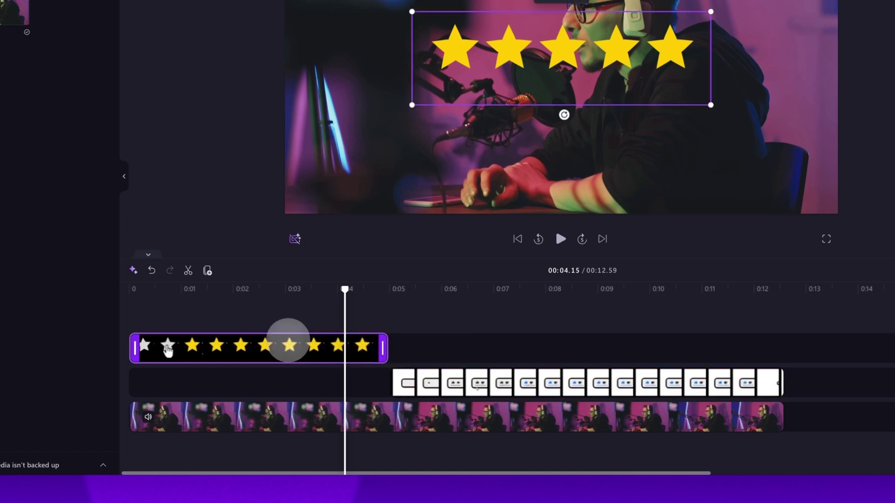
Step: Move the 5 star rating sticker onto the subscribe button's track, playhead near 0:07
{"action": "left_click_drag", "start_coordinate": [288, 341], "coordinate": [279, 380]}
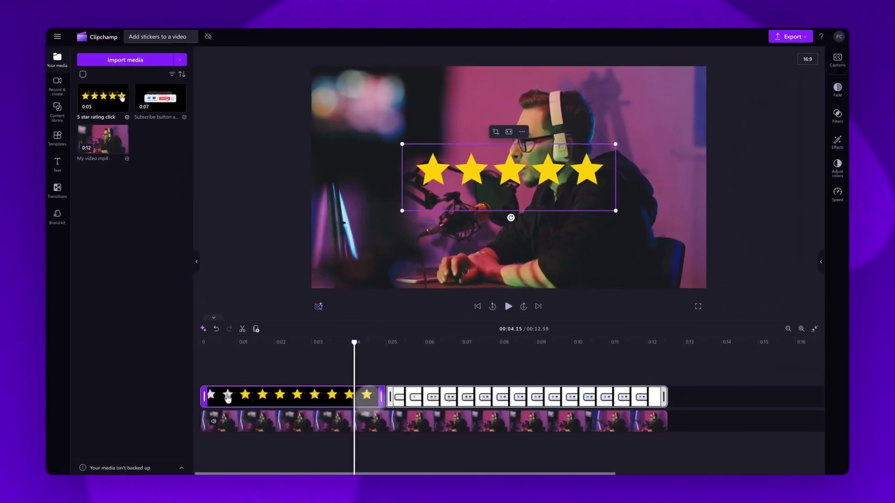
{"action": "left_click", "coordinate": [471, 374]}
Step: Trim the subscribe button sticker so it ends exactly with the podcaster video
{"action": "left_click", "coordinate": [467, 387]}
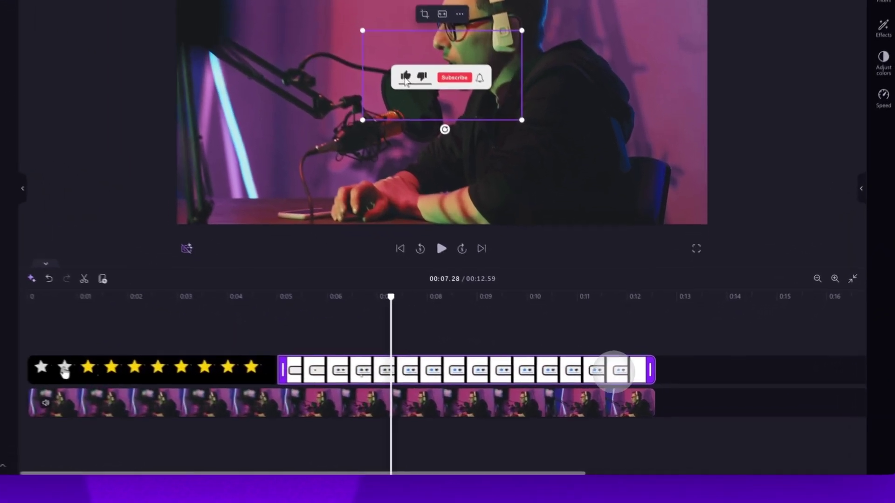
{"action": "left_click_drag", "start_coordinate": [664, 397], "coordinate": [658, 397]}
{"action": "left_click_drag", "start_coordinate": [641, 366], "coordinate": [441, 367]}
{"action": "left_click_drag", "start_coordinate": [442, 367], "coordinate": [648, 367]}
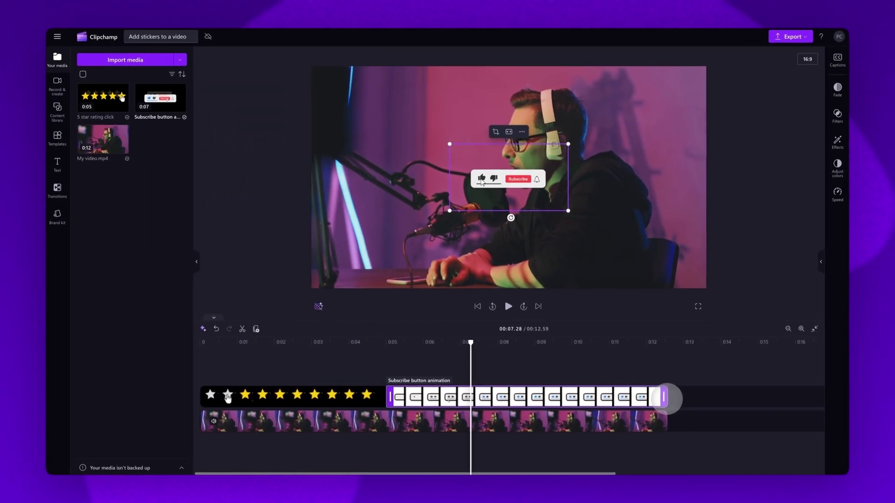